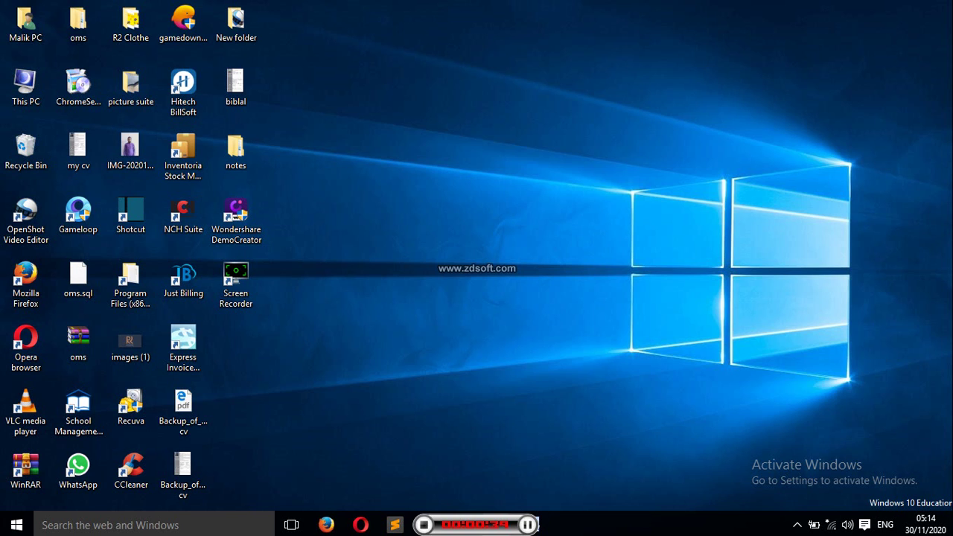
Step: Change the desktop icon size to medium icons and on to large icons
right_click(351, 119)
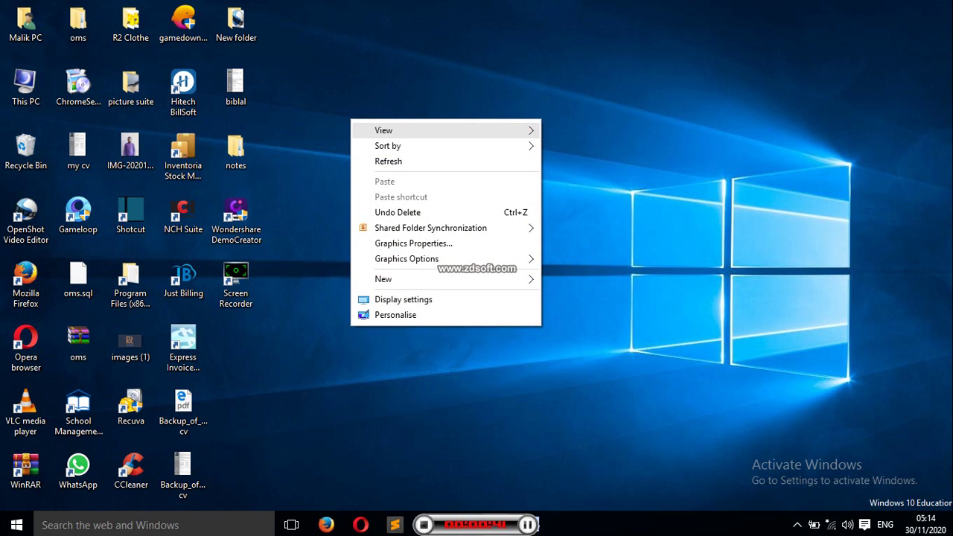
mouse_move(447, 131)
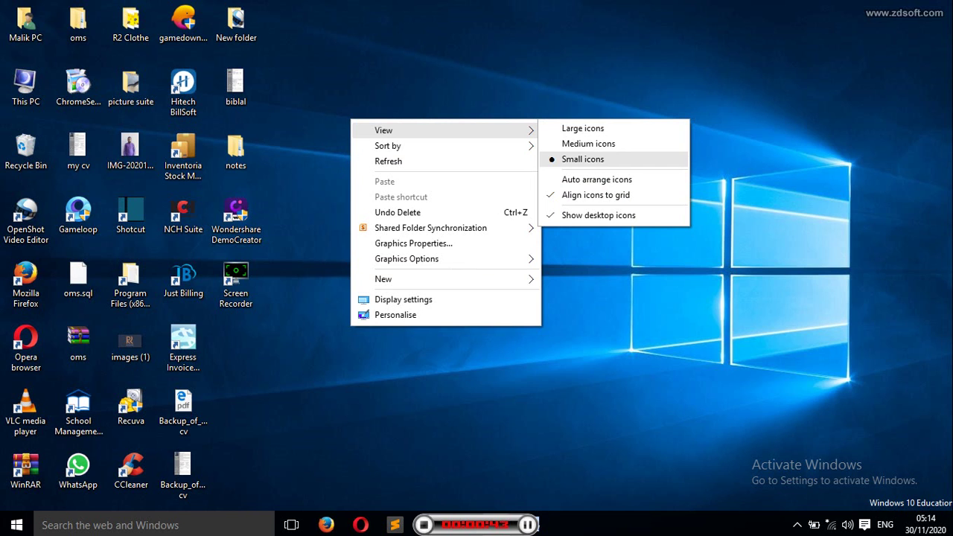
click(589, 143)
right_click(467, 135)
mouse_move(521, 145)
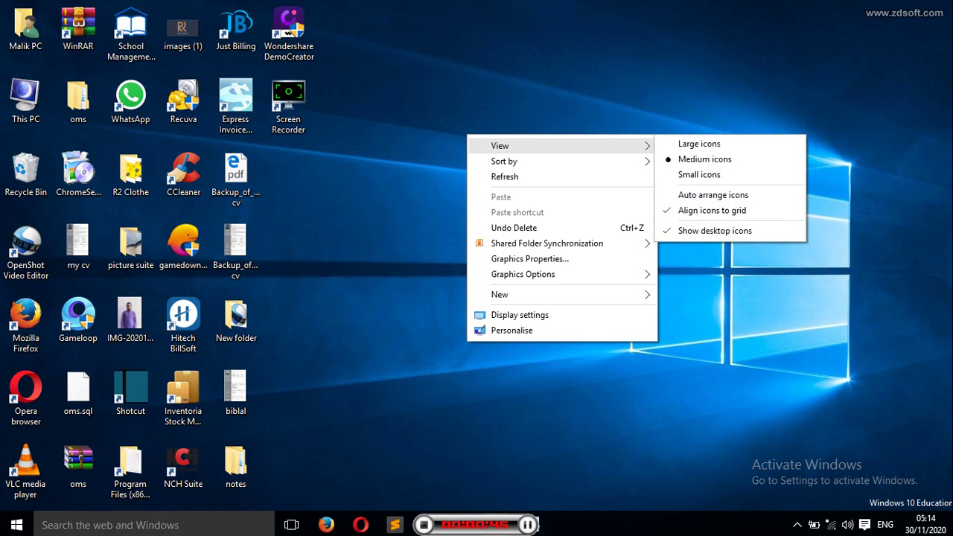
click(699, 144)
Step: Turn on automatic arrangement of the desktop icons
right_click(726, 141)
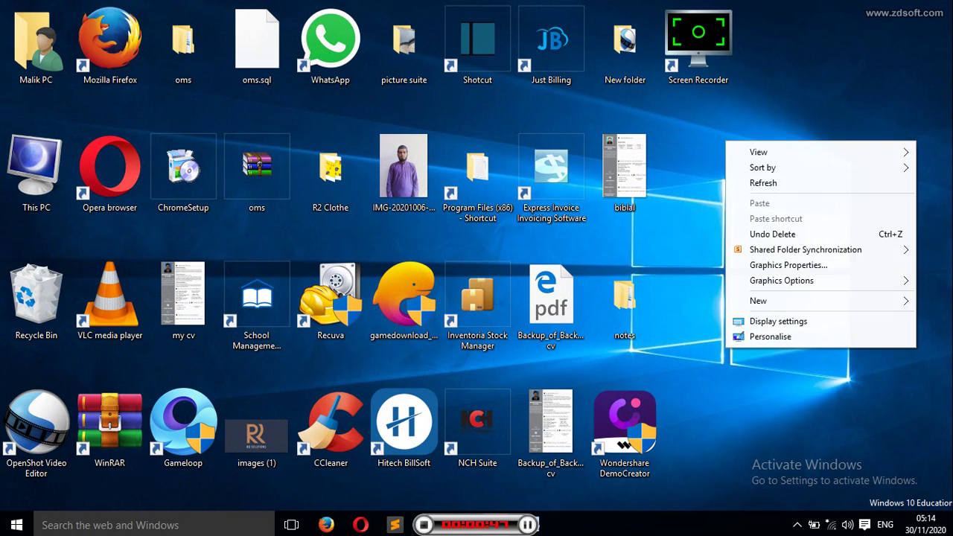
mouse_move(759, 152)
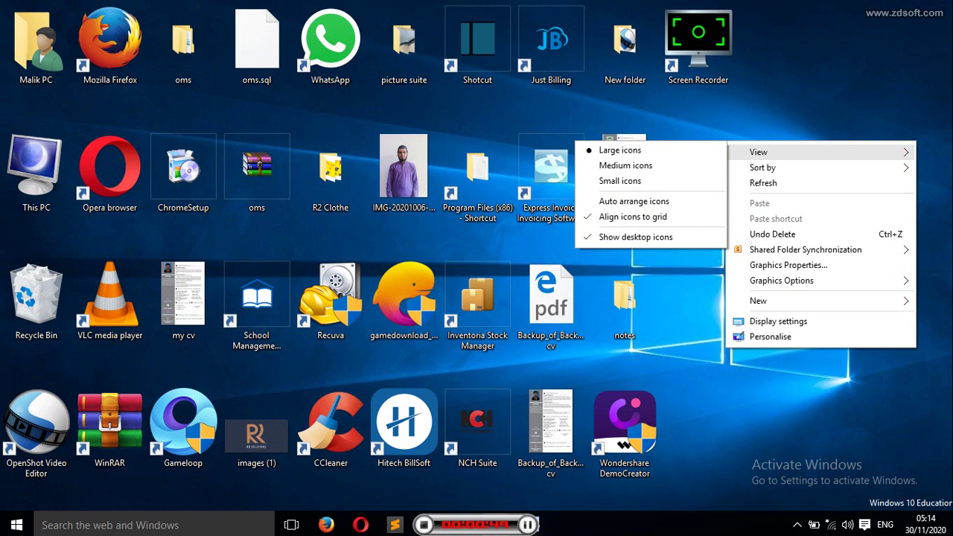
click(634, 201)
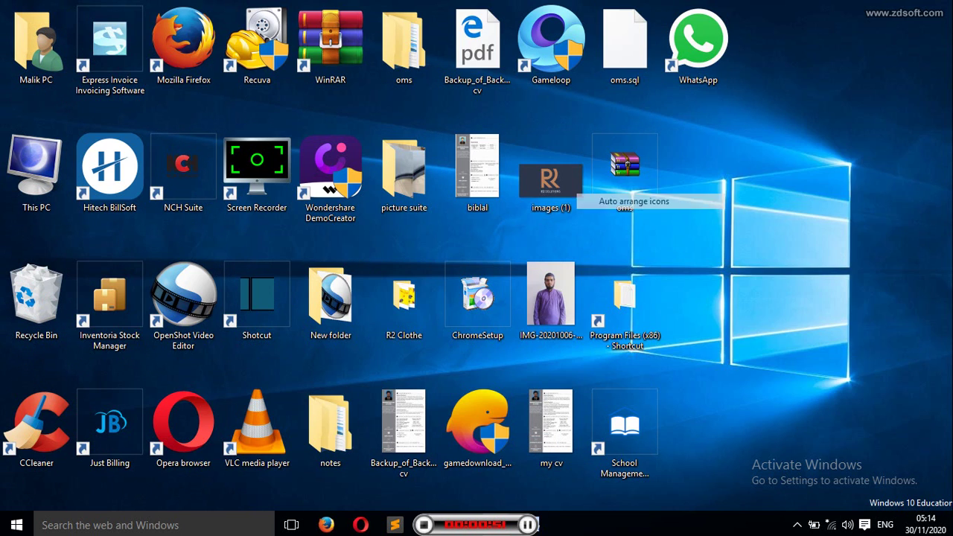
Step: Set the desktop icons to small icons
right_click(733, 161)
mouse_move(759, 171)
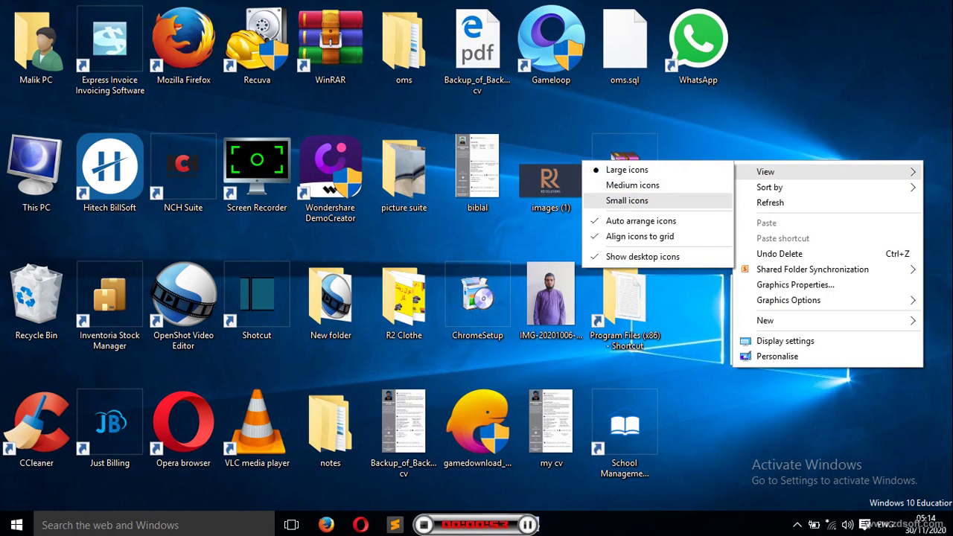
click(633, 200)
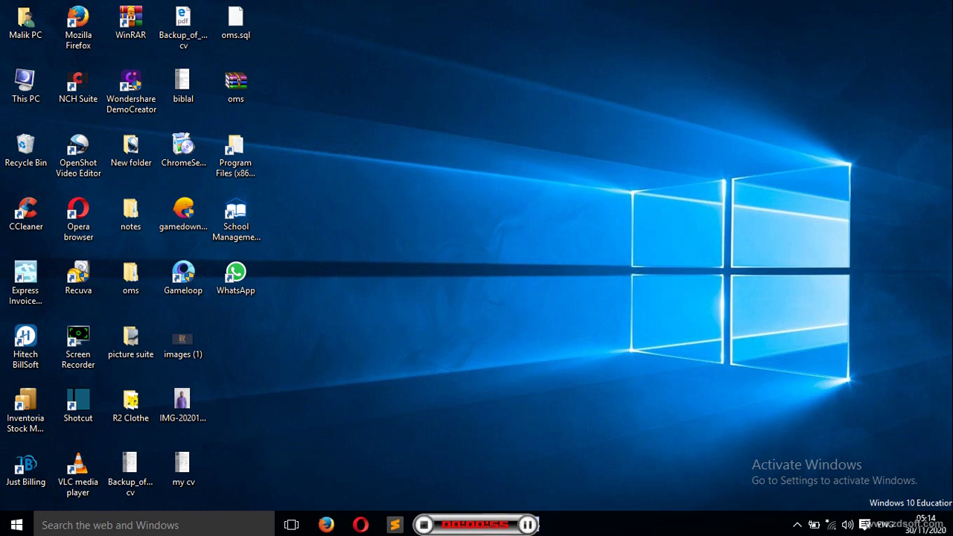
Step: Switch the desktop icons to medium icons and back to small icons
right_click(375, 177)
mouse_move(402, 187)
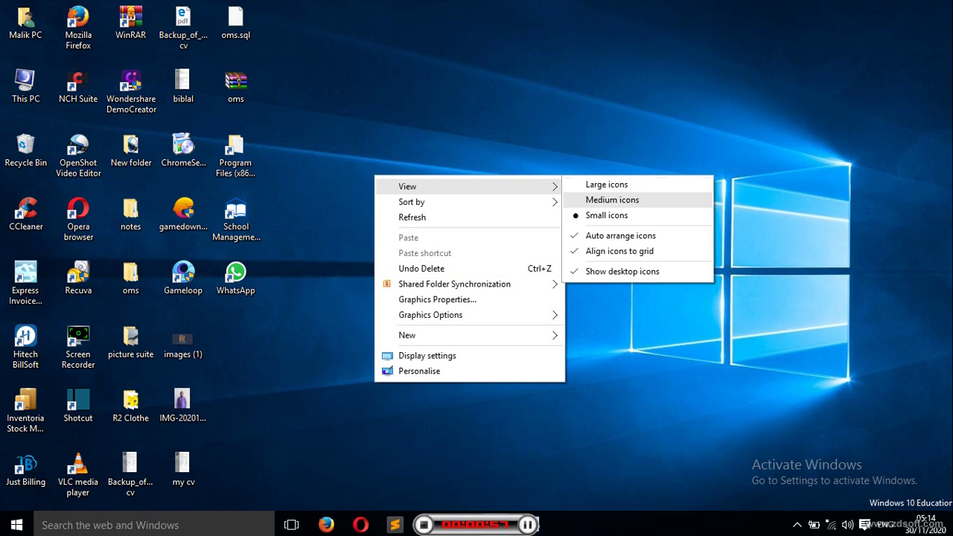
click(610, 202)
right_click(483, 159)
mouse_move(514, 169)
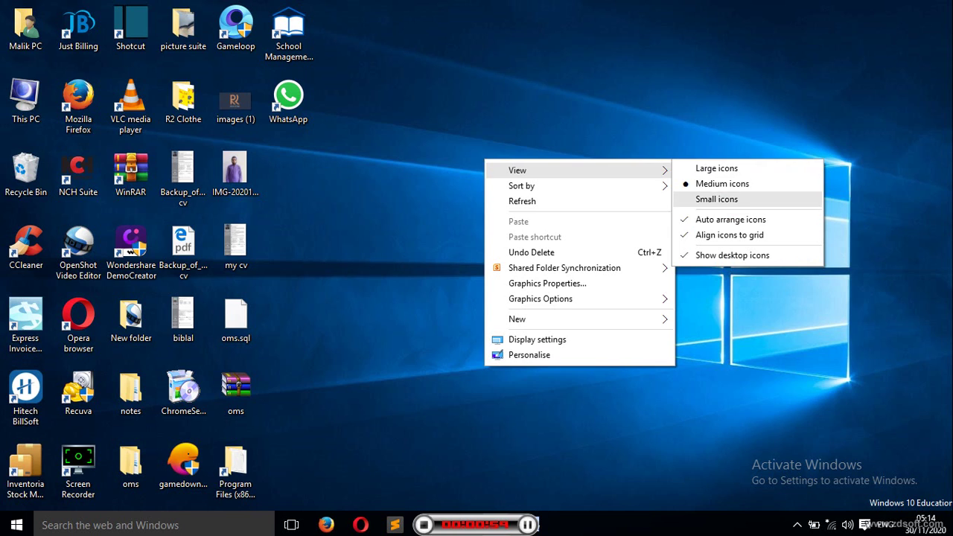
click(713, 198)
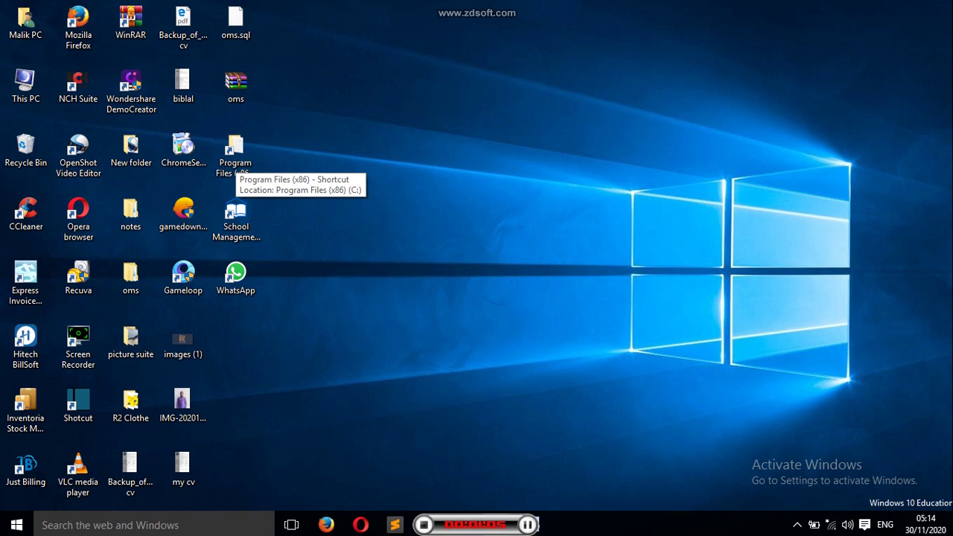
Step: Reorder the auto-arranged icons by moving the Program Files (x86) shortcut to the end and WhatsApp directly below oms.sql
drag(235, 149, 300, 335)
drag(235, 212, 267, 65)
Step: Turn off automatic arrangement of the desktop icons
right_click(396, 102)
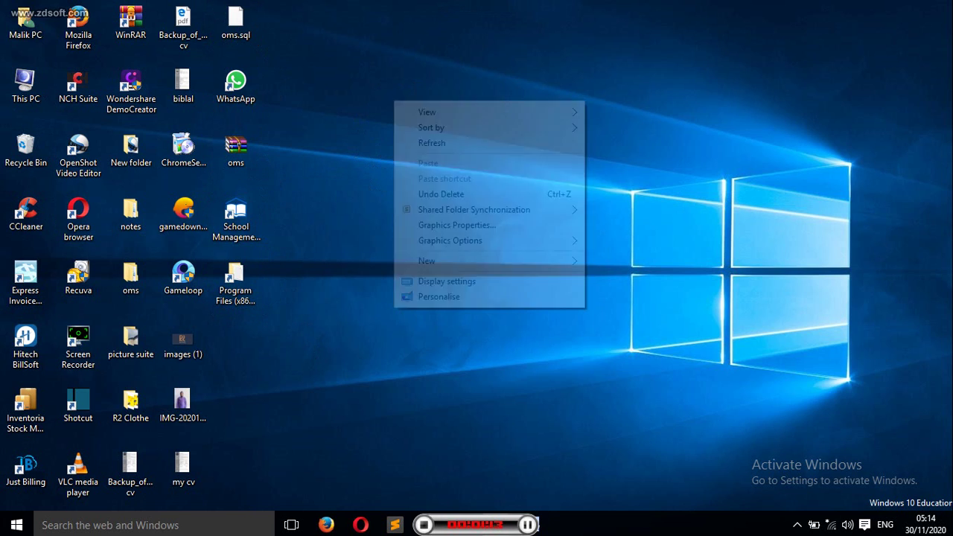
mouse_move(447, 112)
click(640, 161)
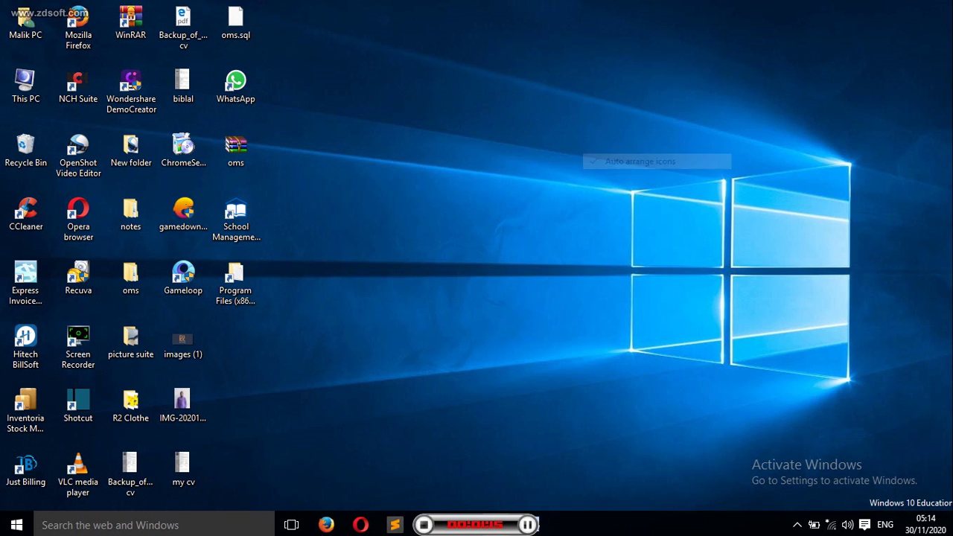
Step: Move WhatsApp, biblal and most other icons of the third to fifth columns to the right side of the desktop
drag(235, 86, 761, 86)
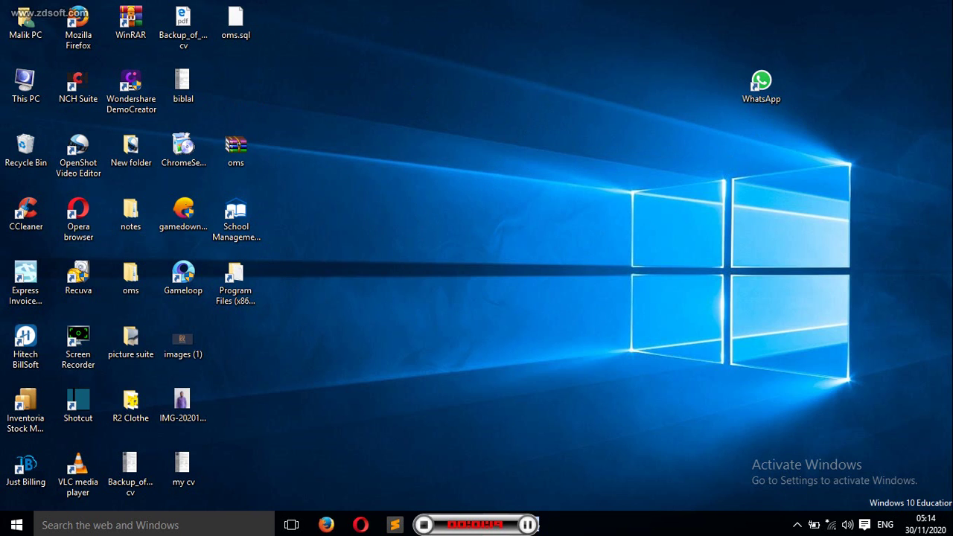
drag(182, 86, 866, 149)
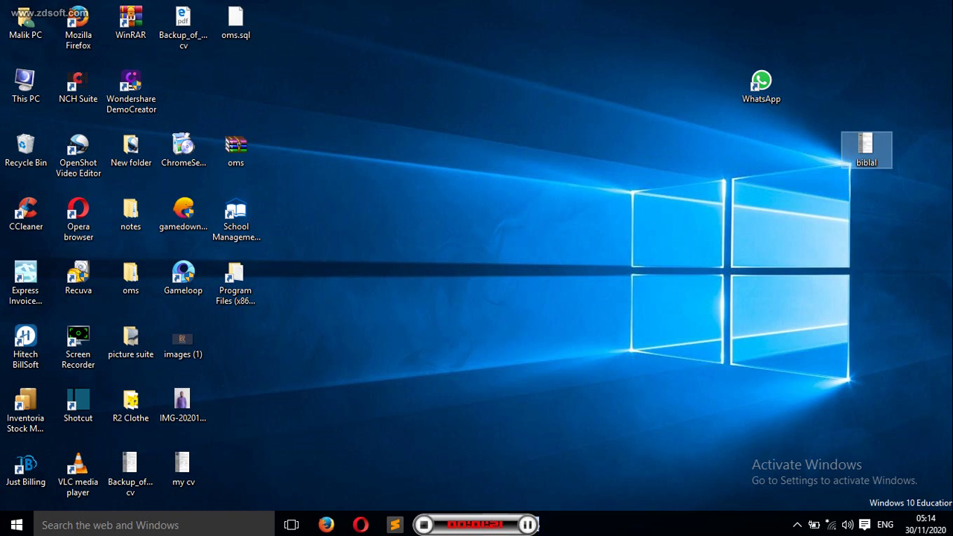
drag(298, 5, 105, 424)
drag(183, 216, 813, 216)
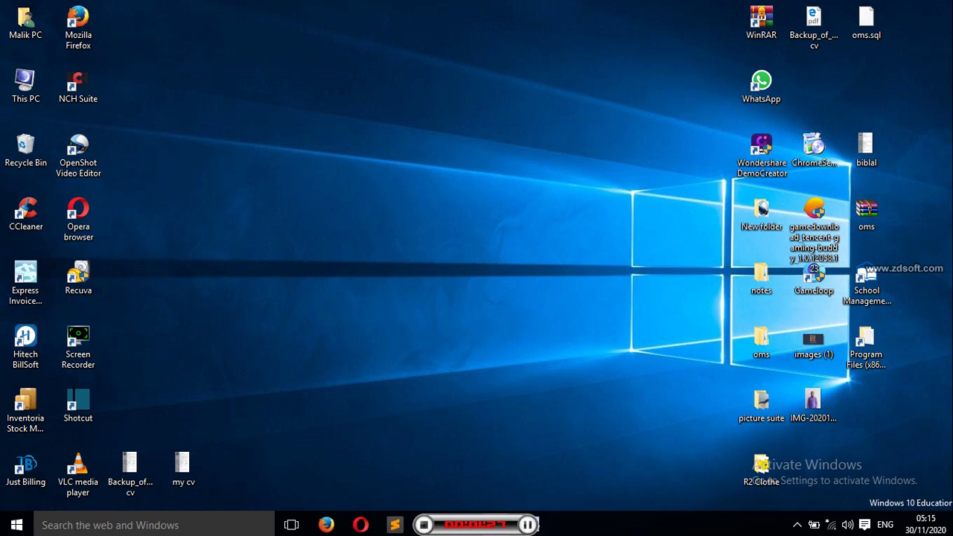
click(527, 525)
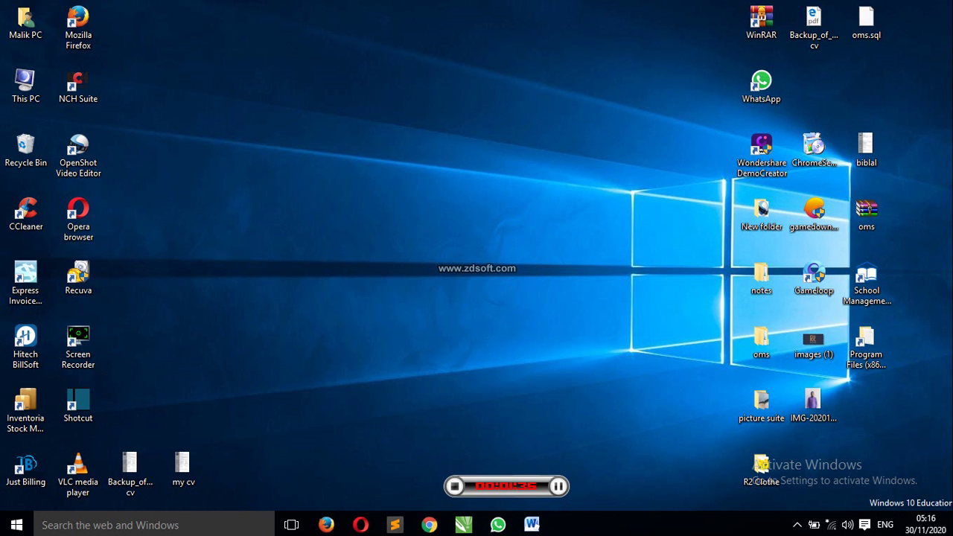
Step: Select all icons on the right side of the desktop and move them back beside the two left-hand icon columns
drag(950, 3, 737, 511)
drag(658, 1, 927, 489)
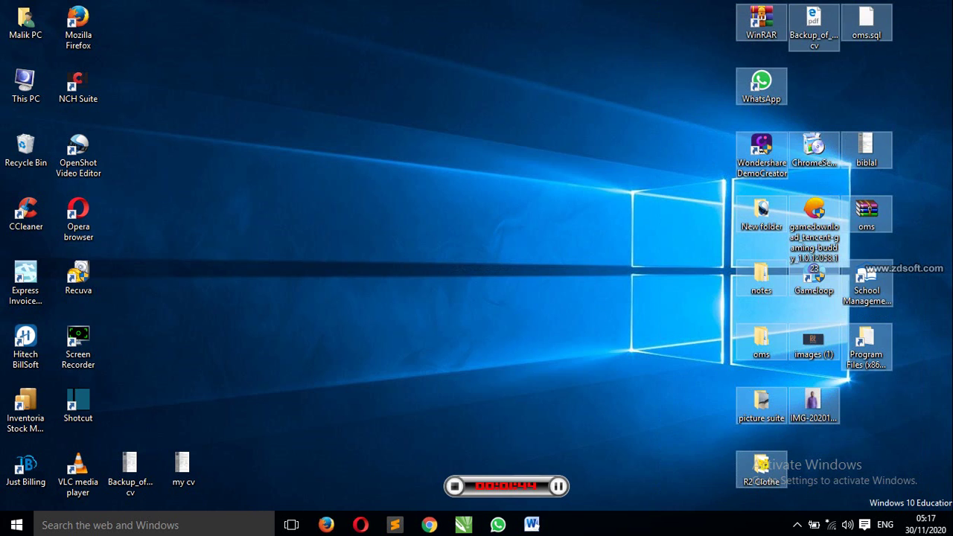
drag(760, 149, 149, 100)
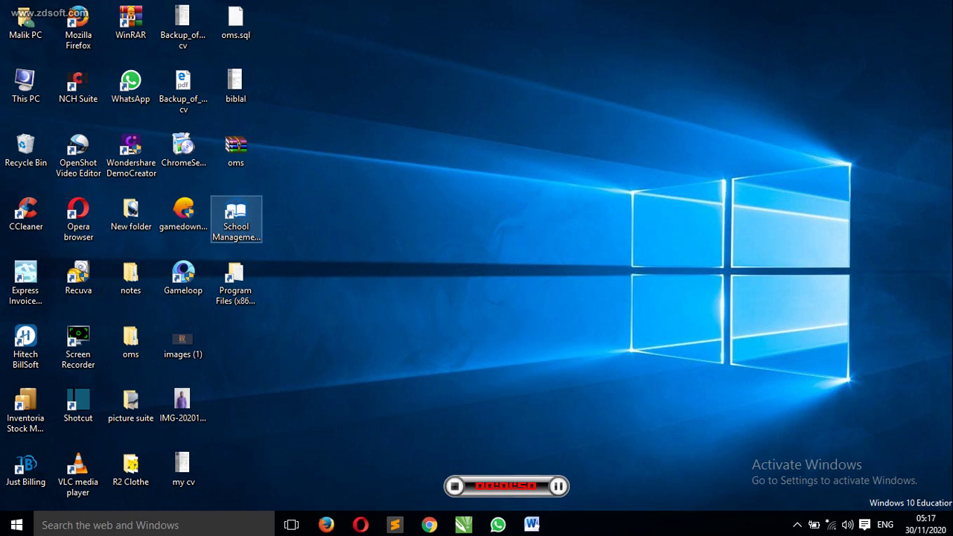
drag(236, 210, 237, 196)
drag(235, 275, 237, 262)
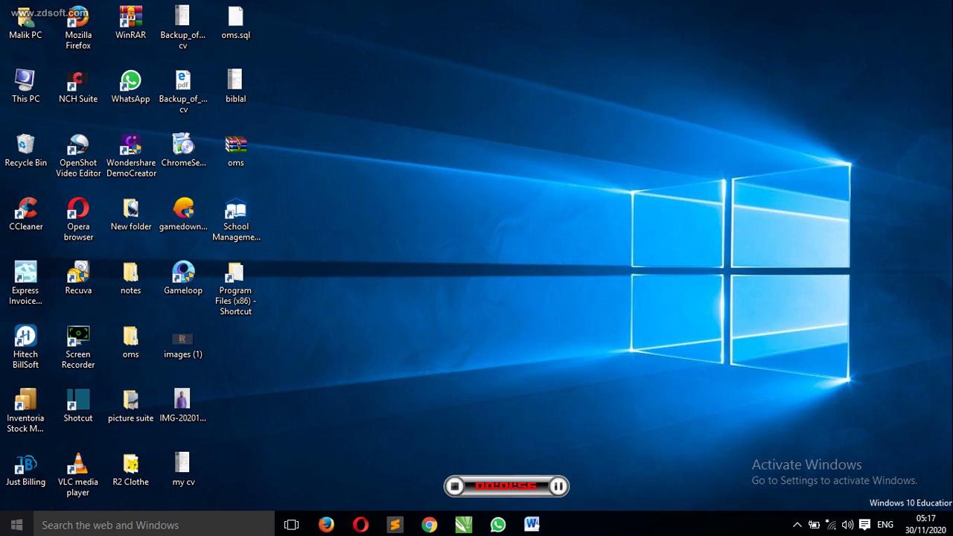
Step: Open the Start screen and view its power options, leaving them without choosing one
click(16, 525)
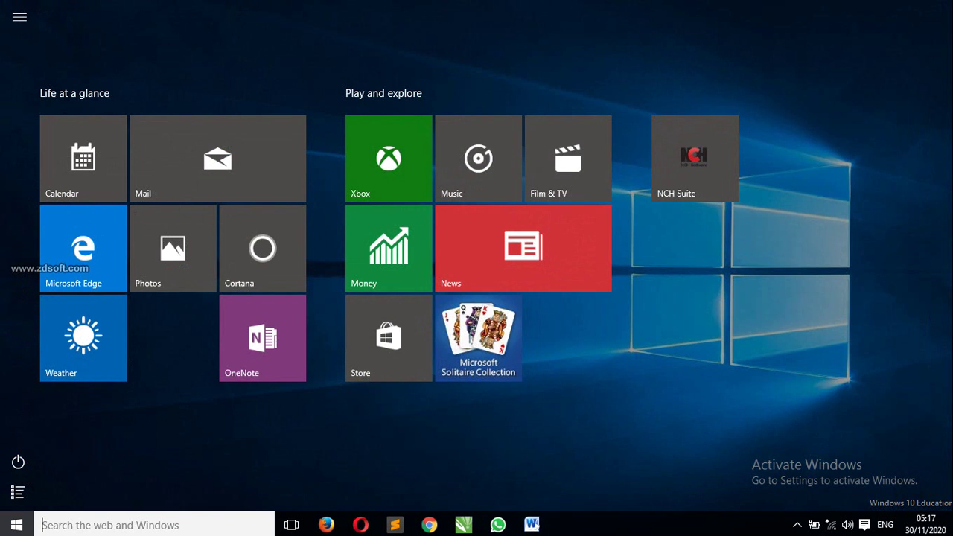
click(16, 525)
click(17, 524)
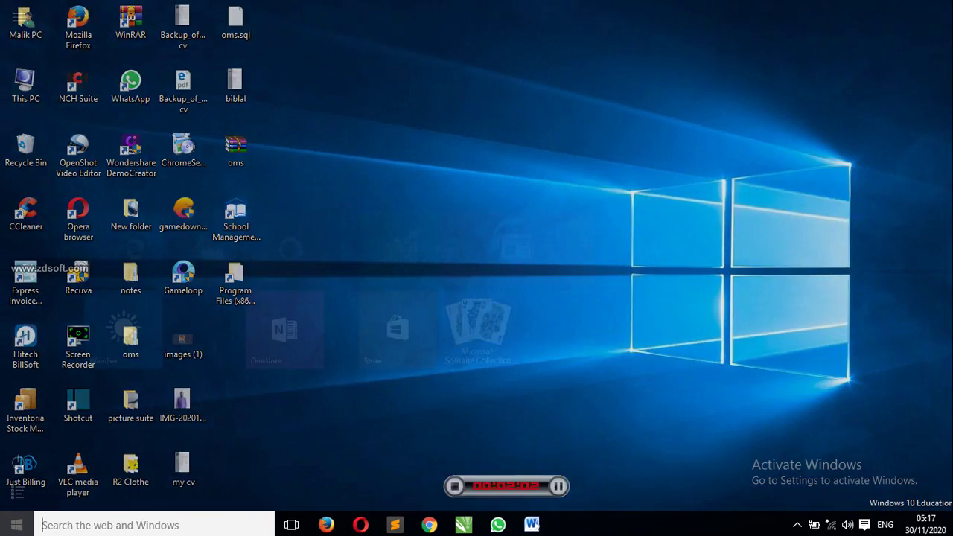
click(18, 462)
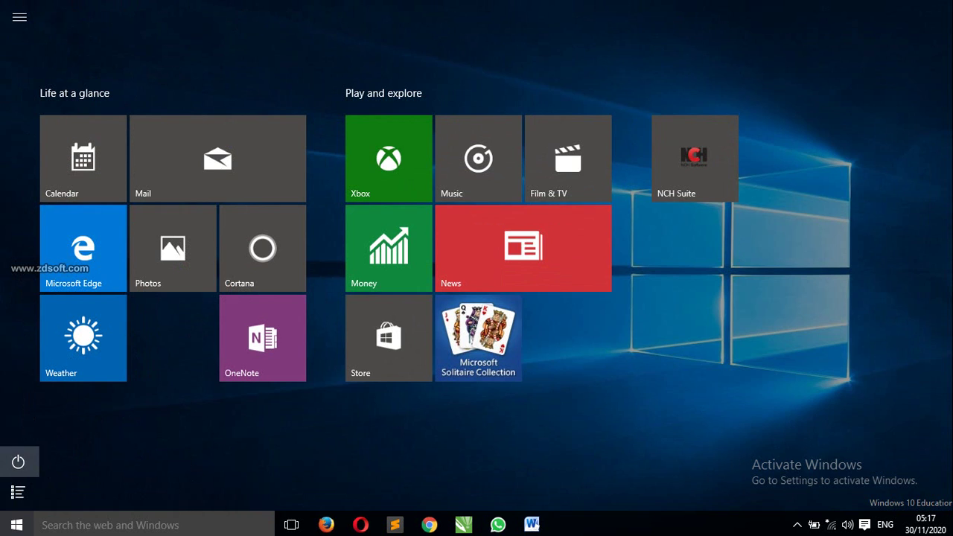
click(17, 462)
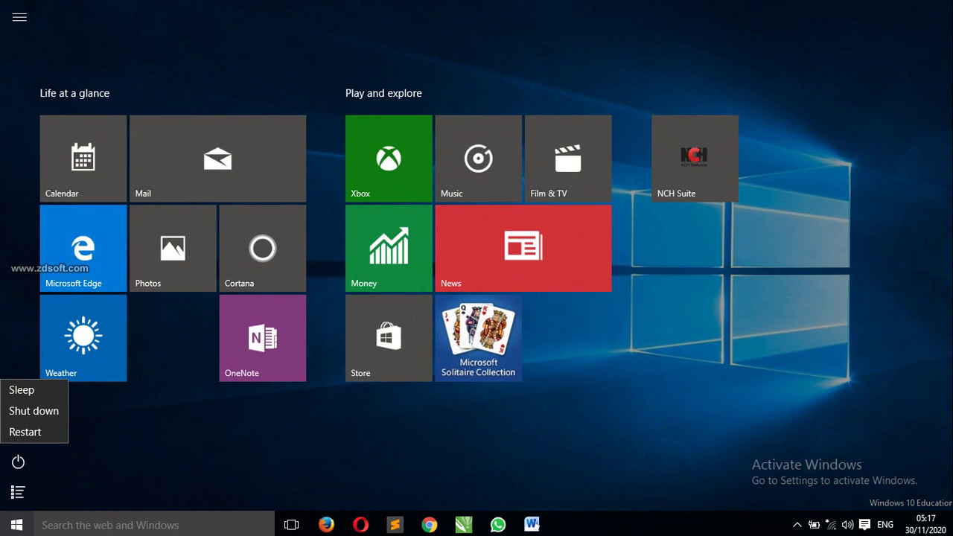
key(Escape)
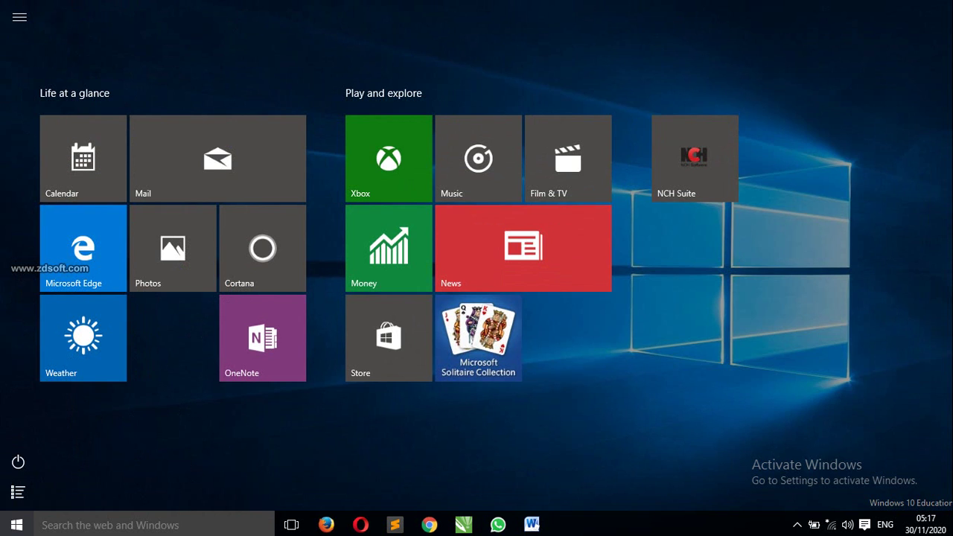
Step: Search Windows for "word" and dismiss the search without opening a result
click(153, 525)
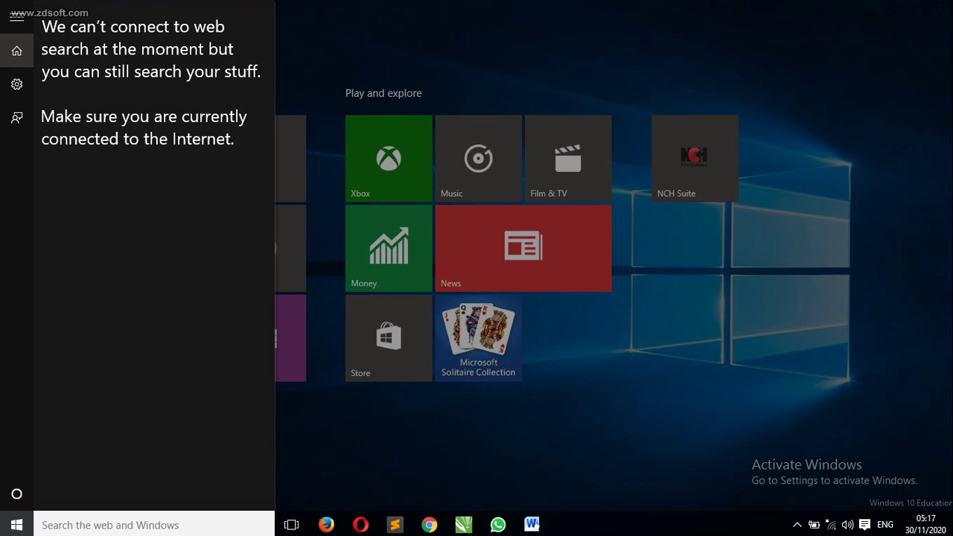
text(word)
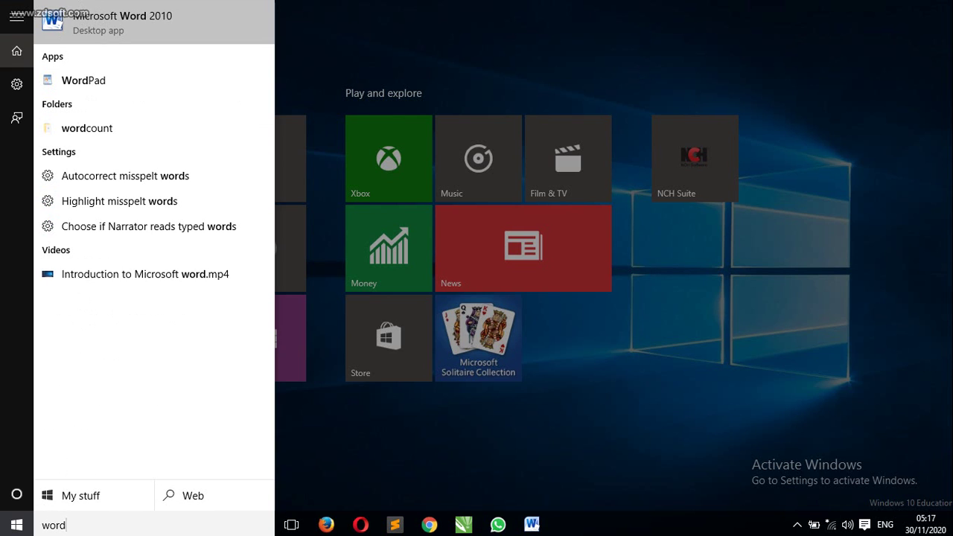
key(Escape)
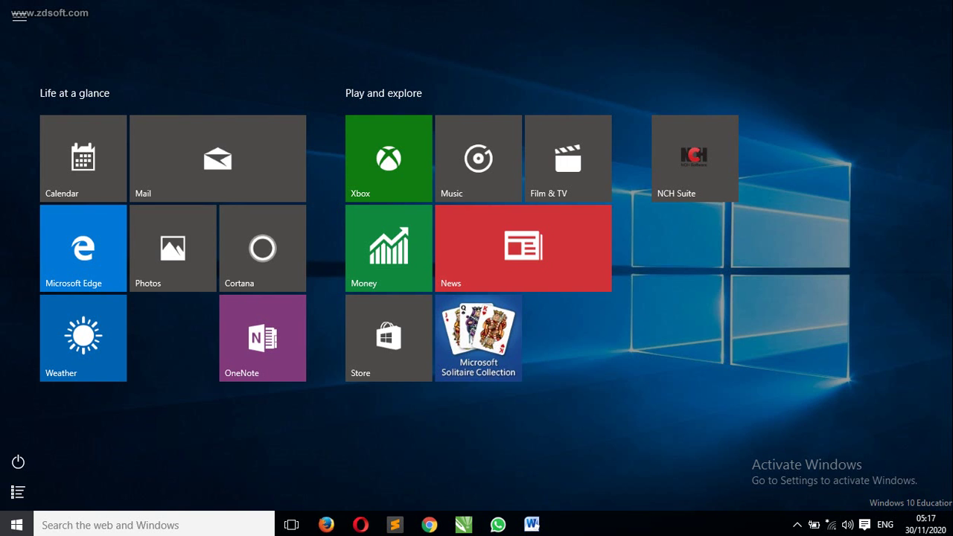
Step: Open the name of the unnamed tile group above NCH Suite for editing, cancel it and return to the desktop
click(694, 92)
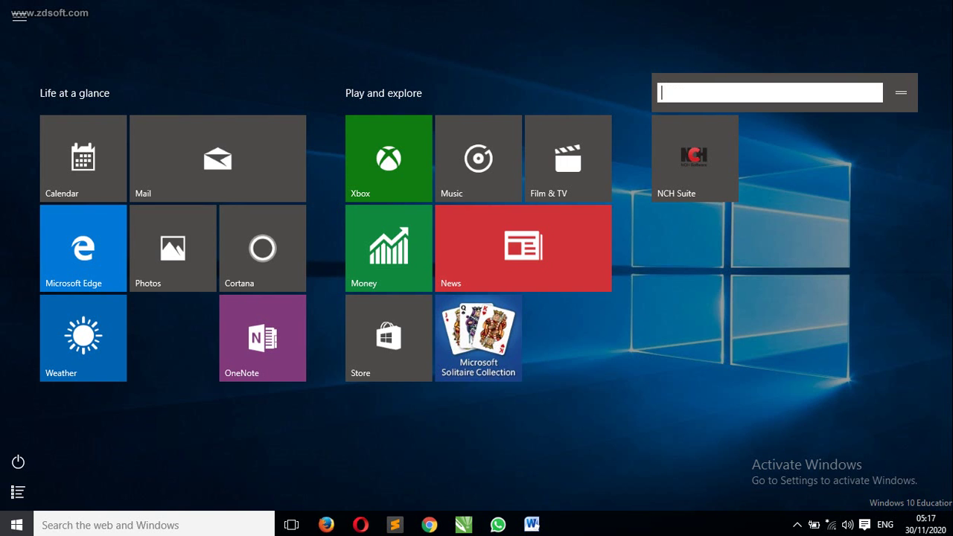
click(384, 93)
key(Escape)
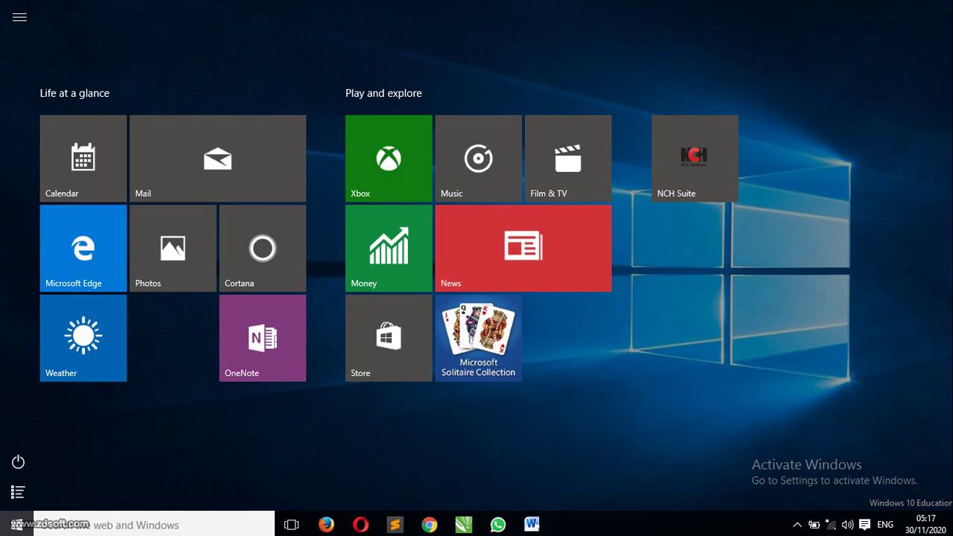
key(Escape)
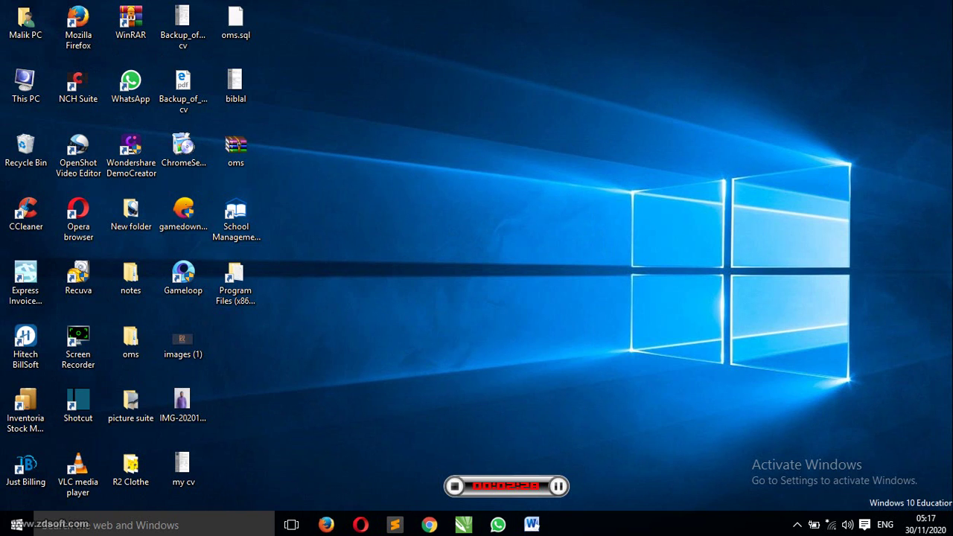
Step: Open the notes folder from the desktop to view its contents and close it again
double_click(131, 277)
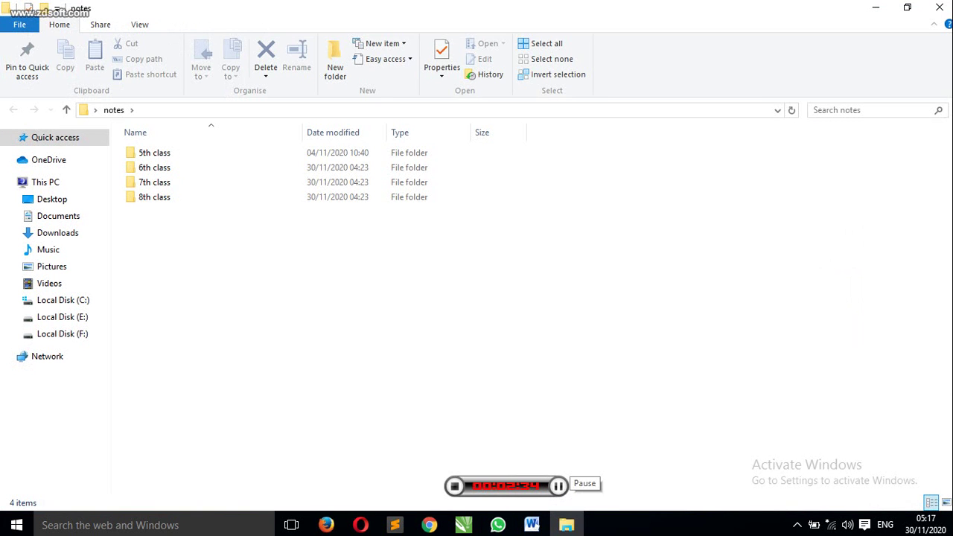
click(939, 7)
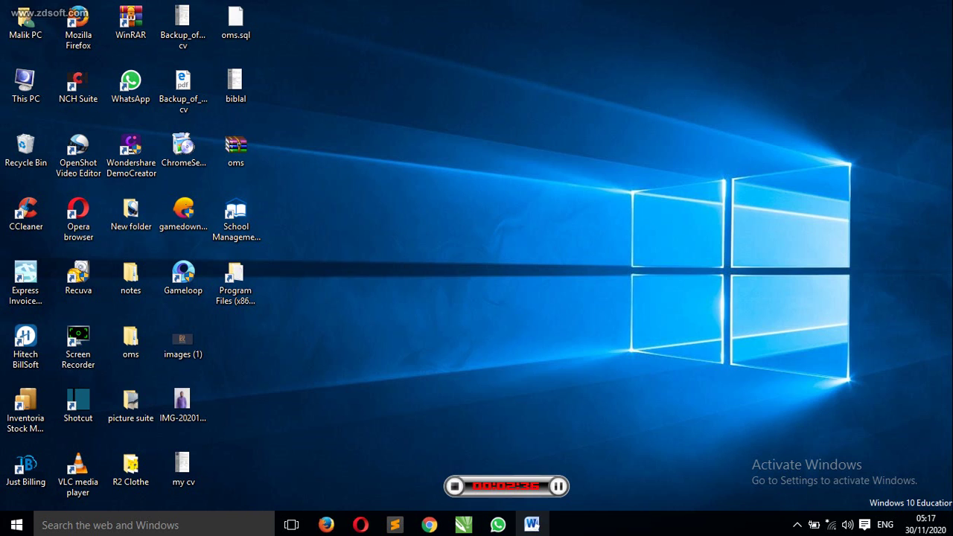
Step: Switch to the running Word window and close it
click(531, 524)
click(940, 9)
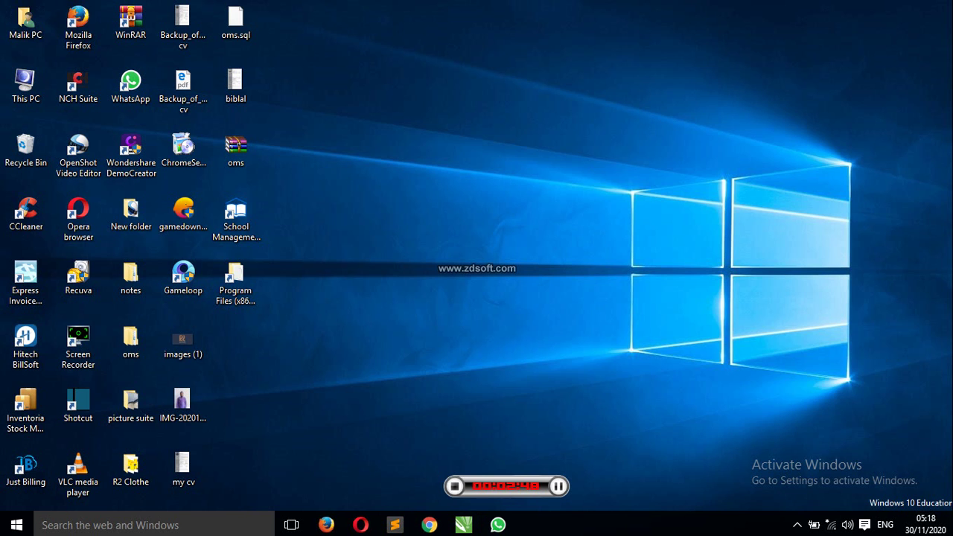
Step: Search Windows for "word" and launch Microsoft Word 2010 from the result
click(153, 525)
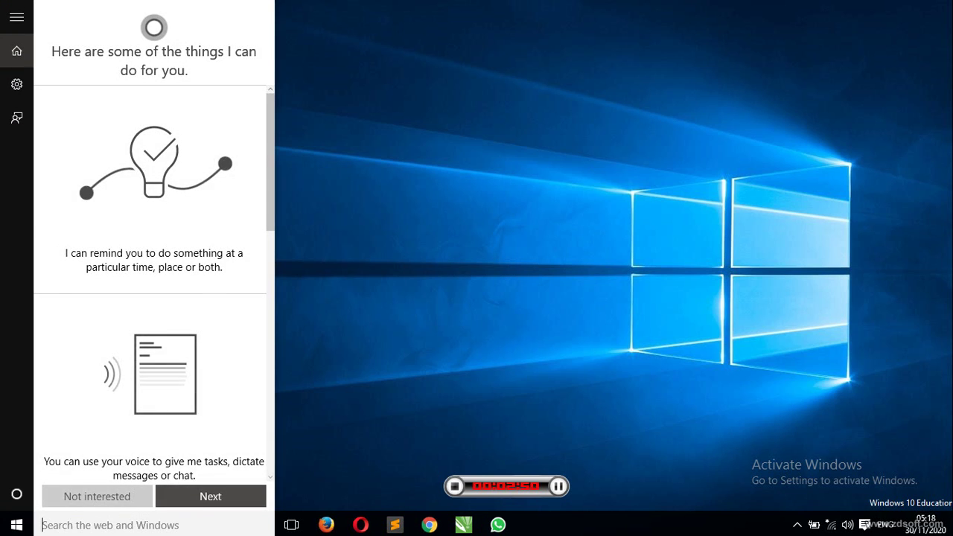
text(word)
key(Return)
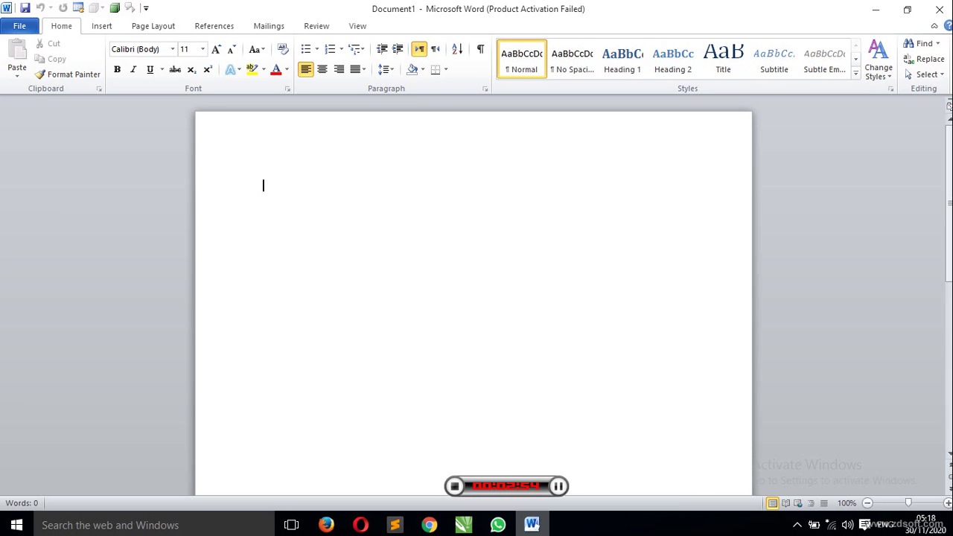
Step: Pin Word to the taskbar, then dismiss the Office Activation Wizard and close Word
right_click(532, 524)
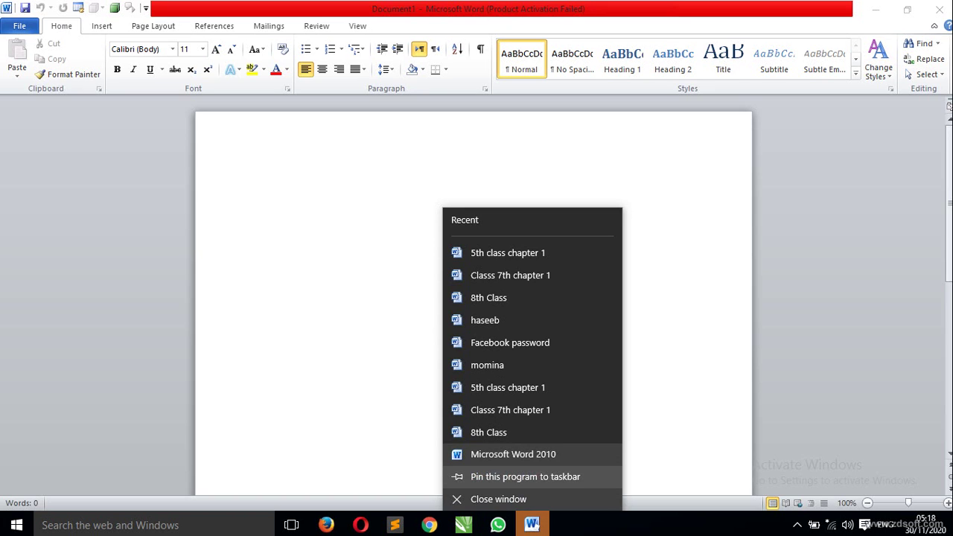
click(525, 477)
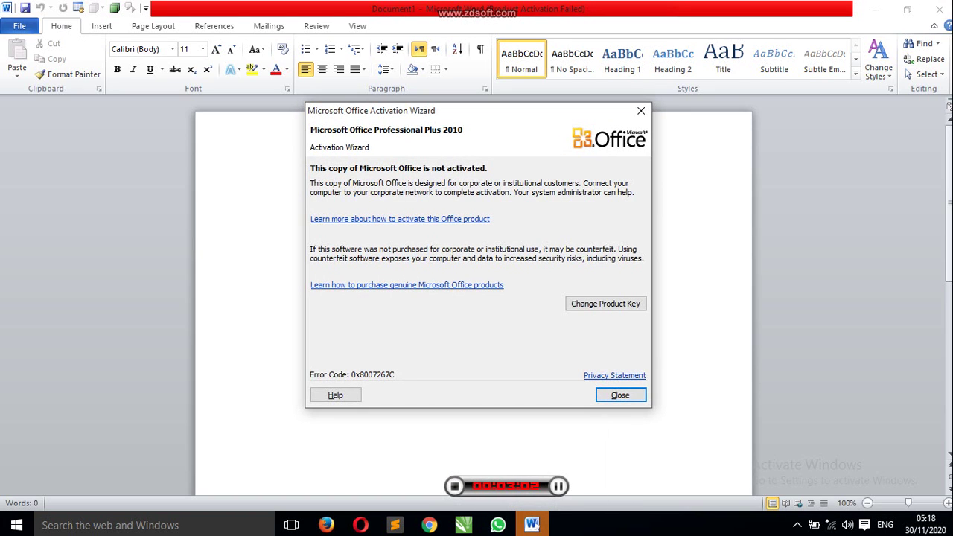
click(620, 395)
click(940, 9)
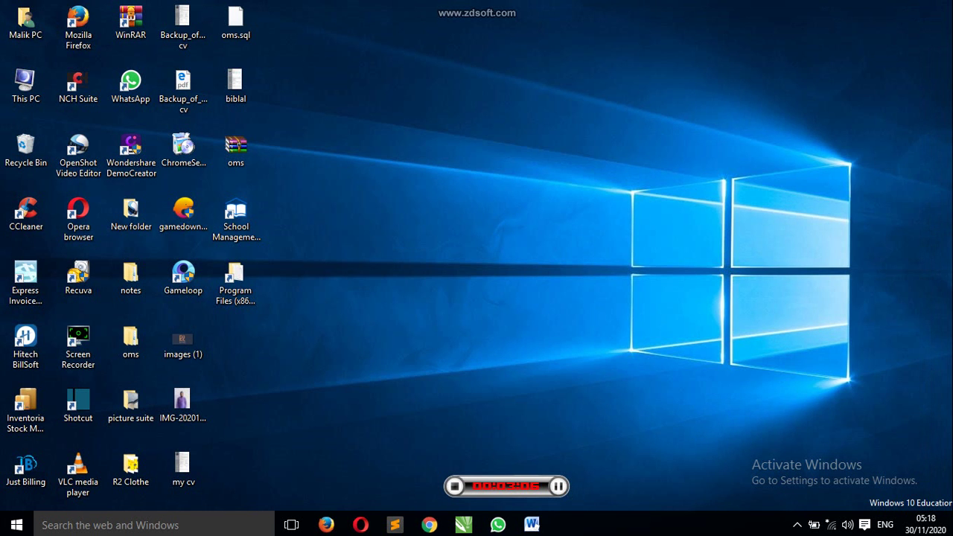
Step: Launch Word from its pinned taskbar shortcut, close it along with the activation wizard, and refresh the desktop
click(531, 525)
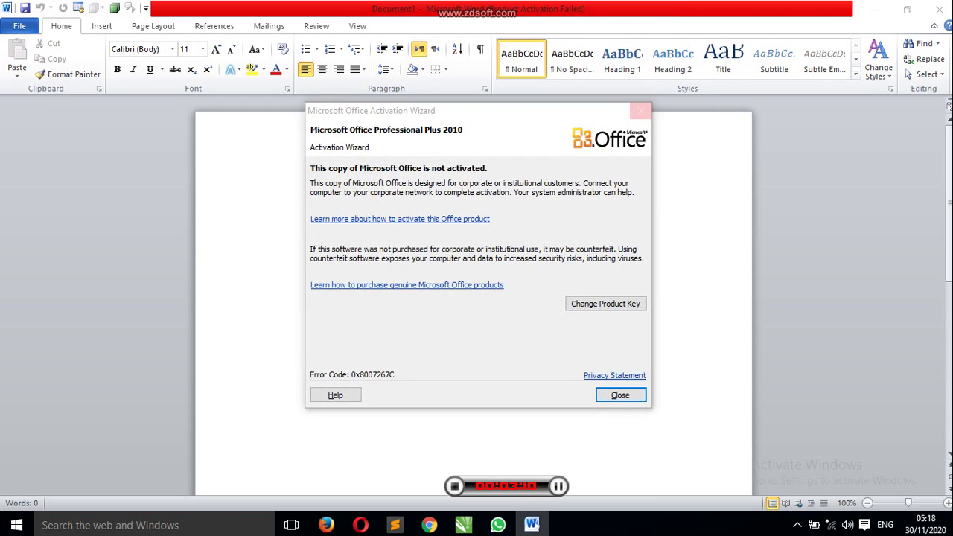
click(640, 110)
click(939, 9)
right_click(480, 105)
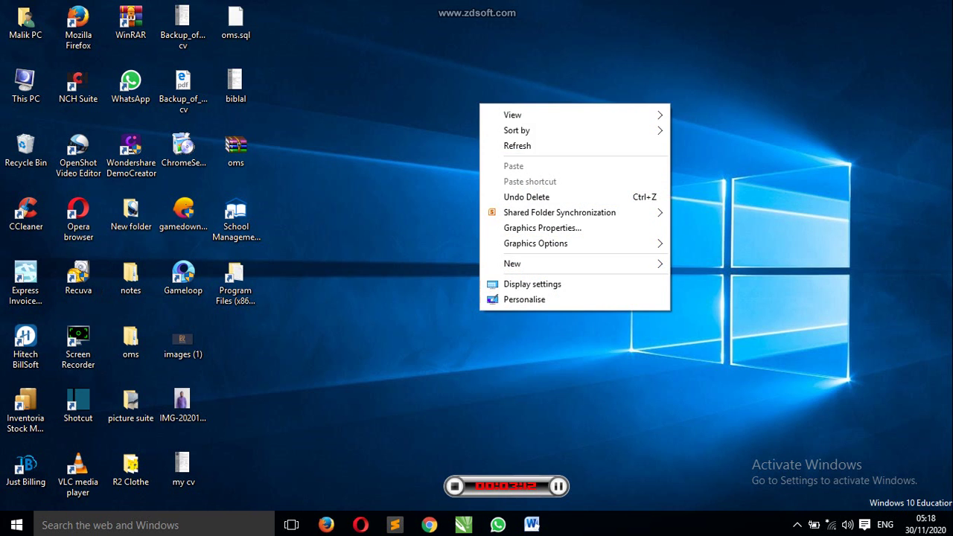
click(518, 146)
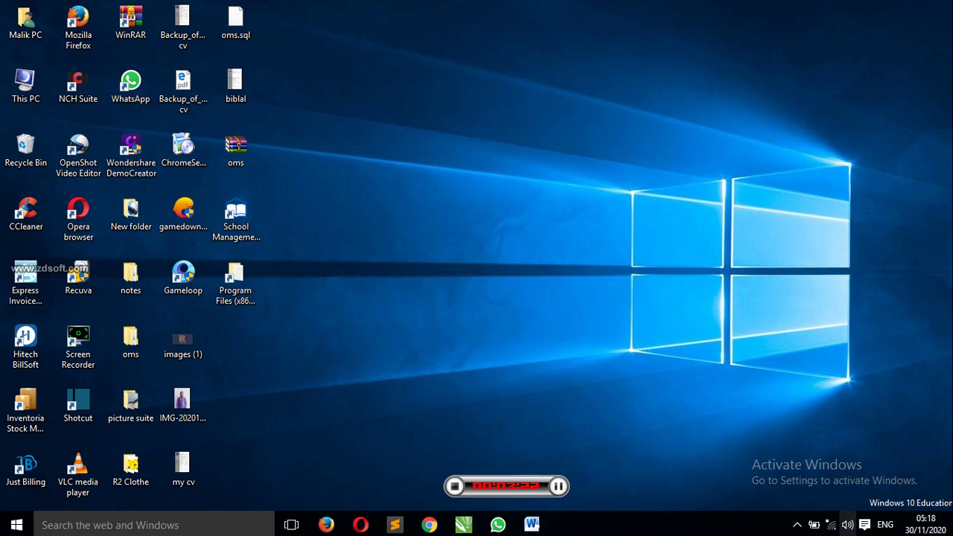
Step: View the volume control and the list of available keyboard languages without changing either
click(847, 525)
click(885, 525)
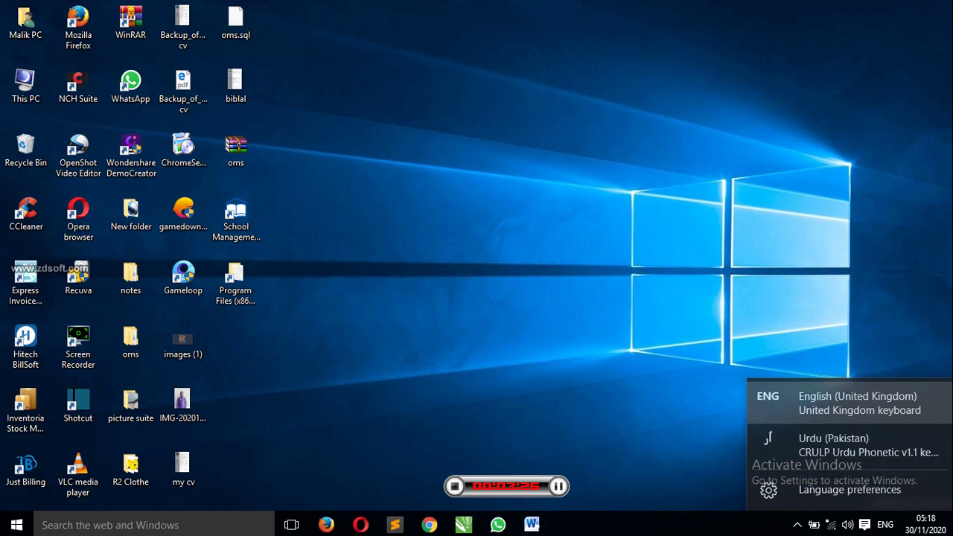
click(864, 524)
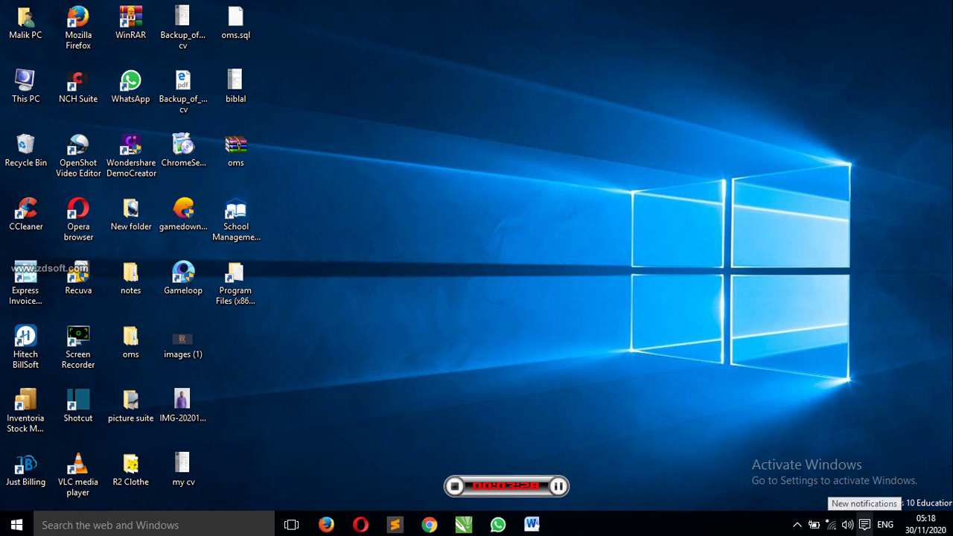
Step: Dismiss the Windows Defender scan notification in the Action Centre and close the Action Centre
click(865, 524)
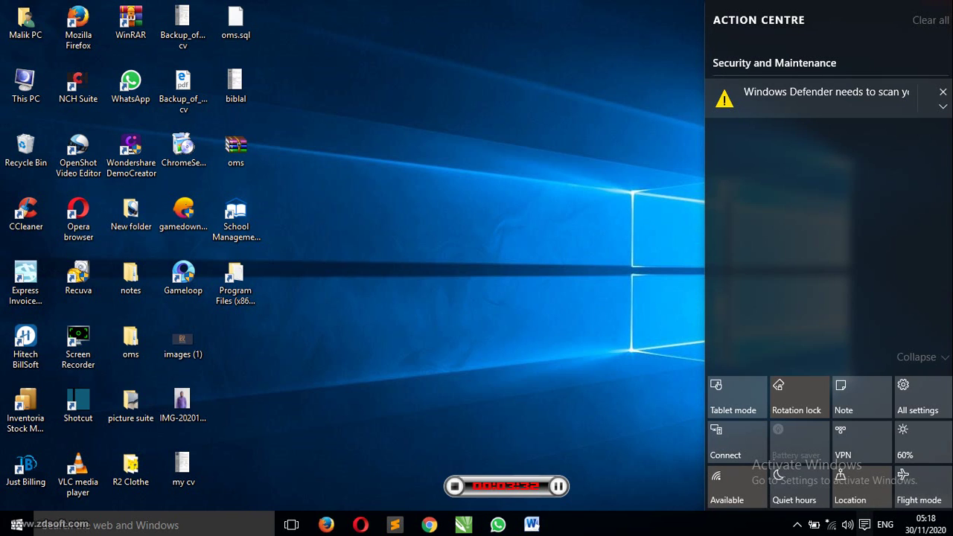
click(942, 92)
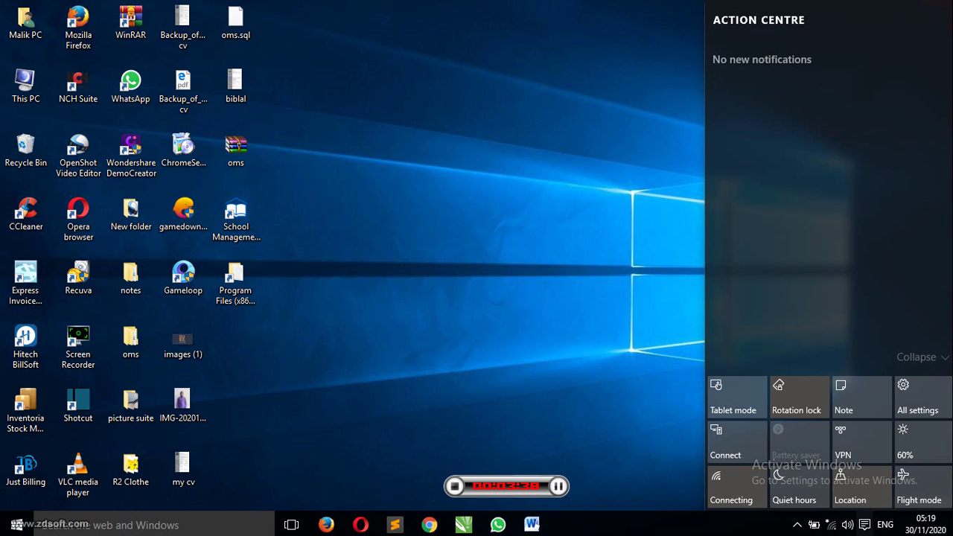
key(Escape)
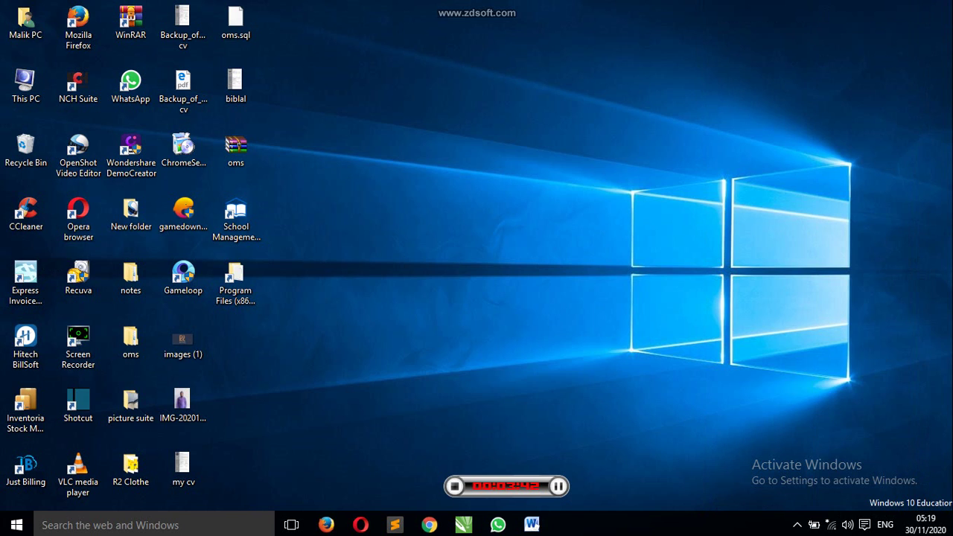
Step: View the taskbar clock's calendar, browse its months and close it
click(925, 524)
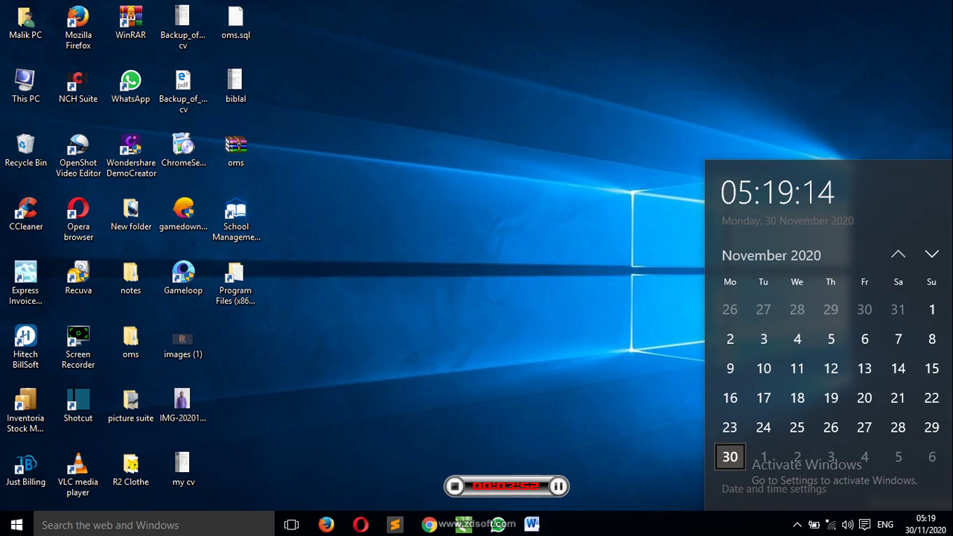
scroll(830, 373, down, 3)
scroll(830, 373, up, 3)
key(Escape)
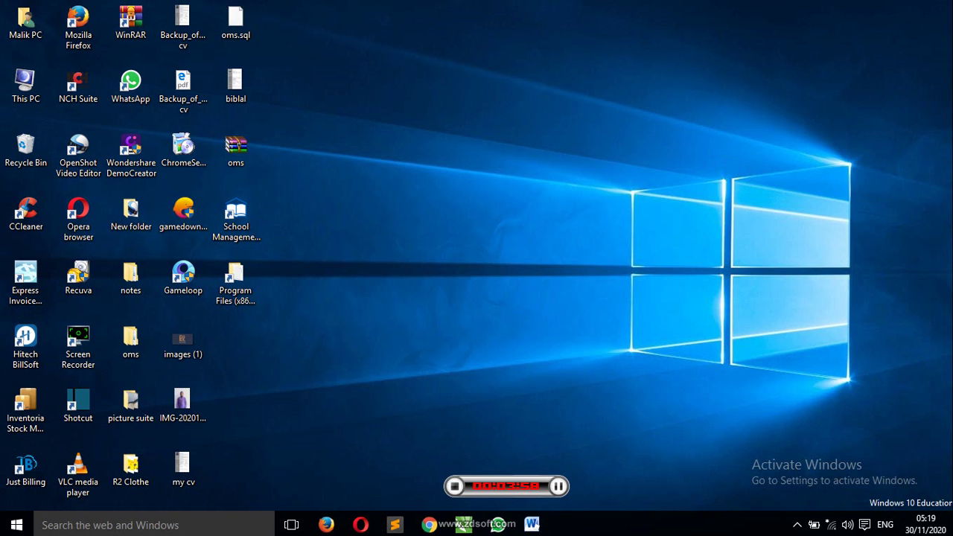
Step: Refresh the desktop repeatedly
right_click(621, 89)
click(647, 132)
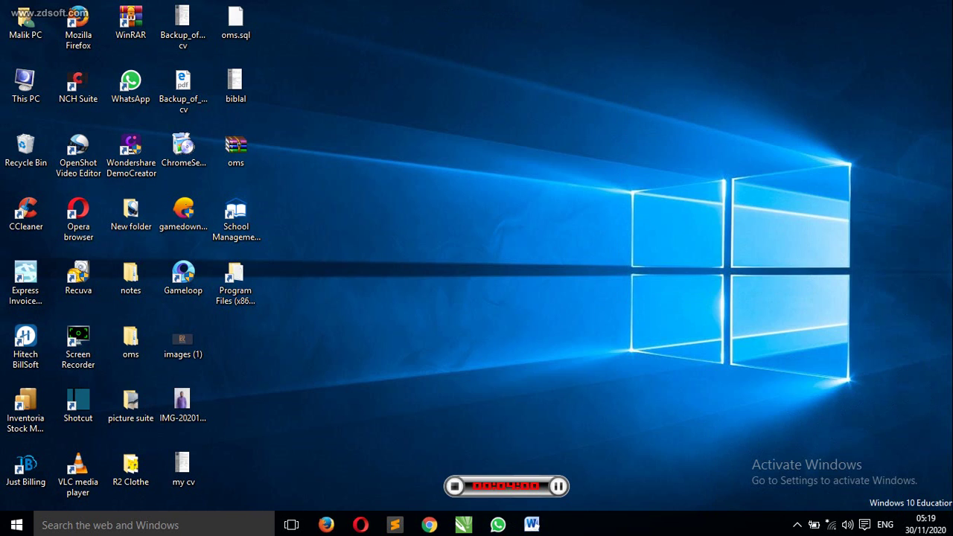
right_click(498, 207)
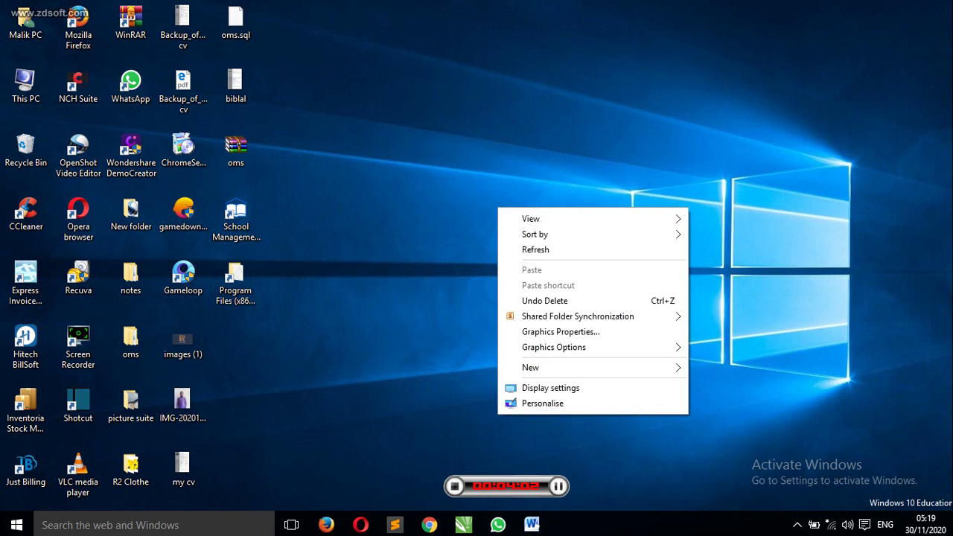
click(521, 249)
right_click(479, 207)
click(518, 249)
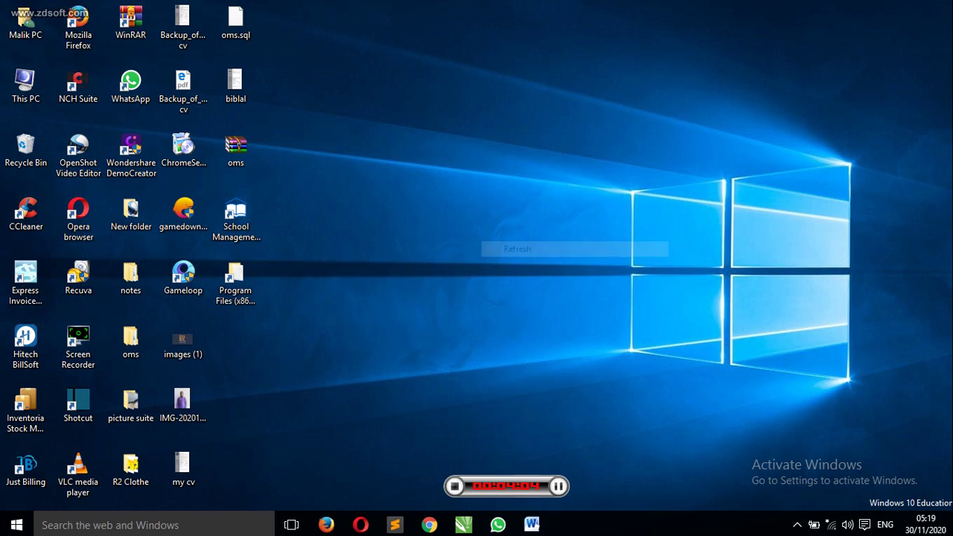
right_click(552, 234)
click(589, 276)
right_click(497, 223)
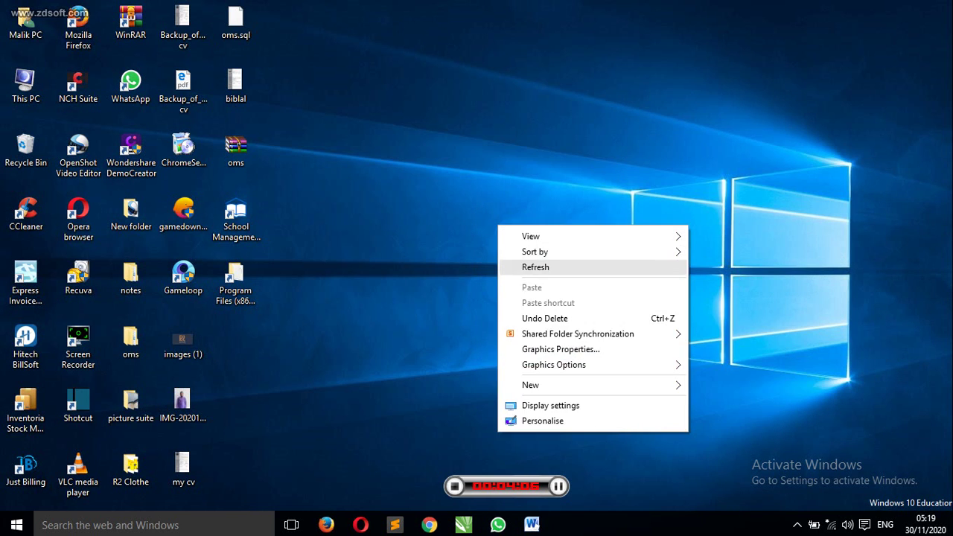
click(536, 263)
right_click(464, 195)
click(503, 238)
right_click(443, 184)
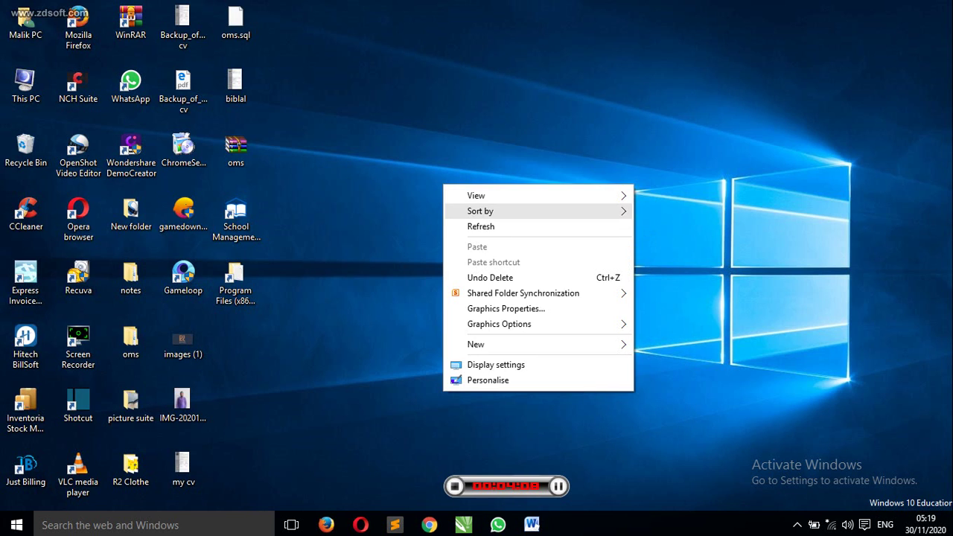
click(484, 227)
right_click(455, 197)
click(495, 238)
right_click(413, 191)
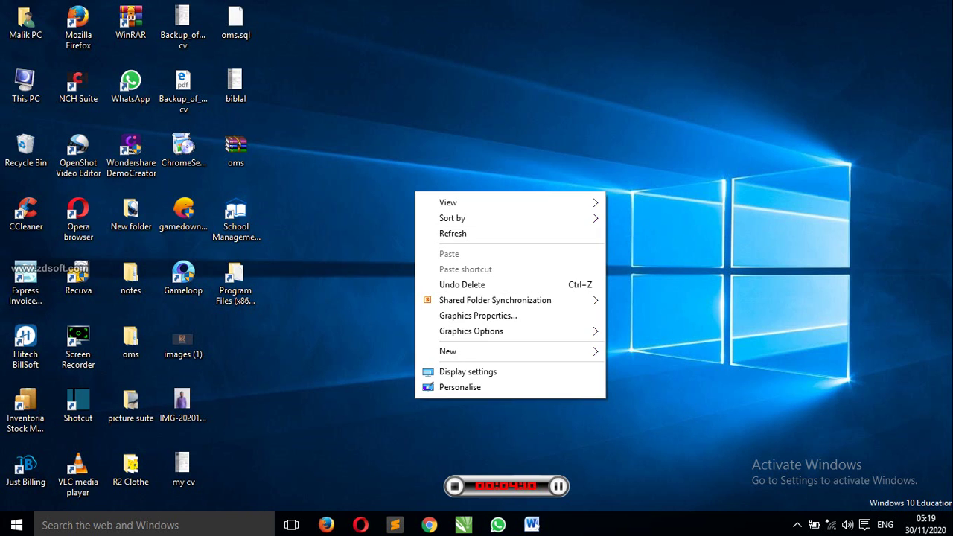
click(454, 233)
right_click(484, 234)
click(523, 276)
right_click(452, 223)
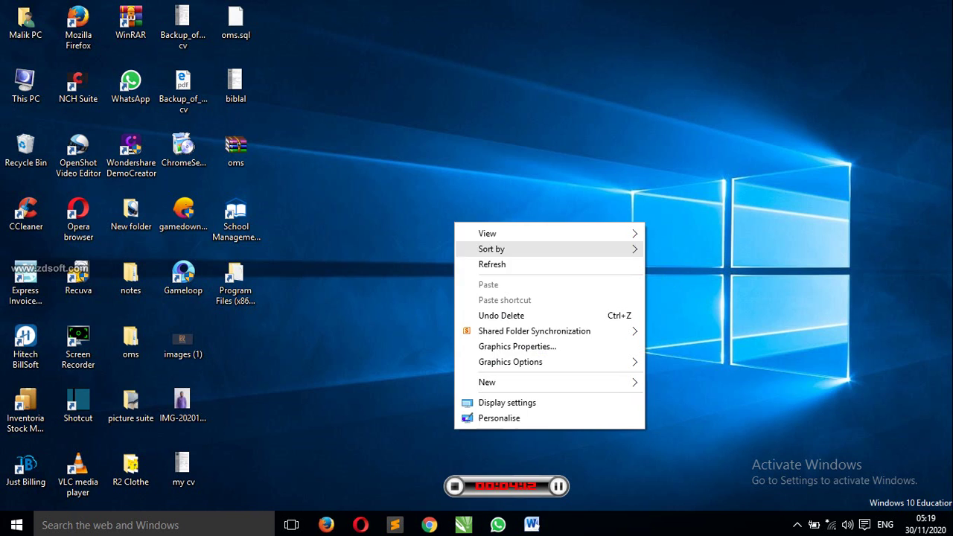
click(492, 264)
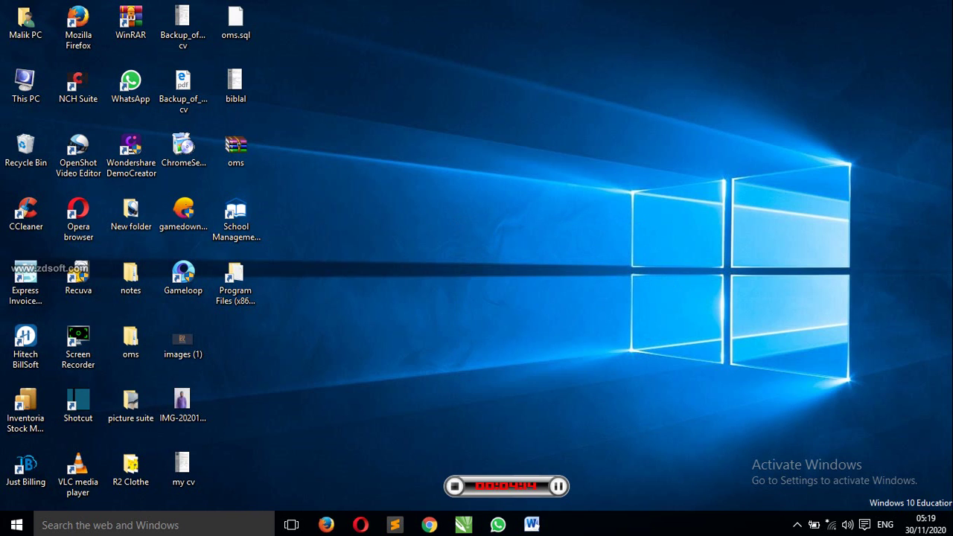